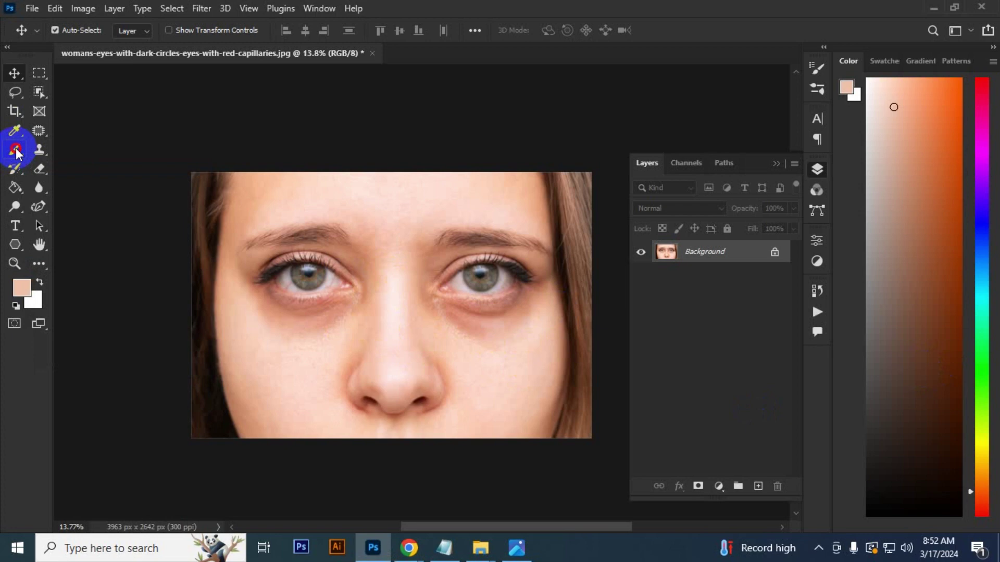
Test-paint skin tone under the left eye, undo it, and return to the Move tool
click(16, 151)
click(86, 148)
mouse_move(258, 302)
mouse_down()
mouse_move(335, 308)
mouse_move(257, 313)
mouse_move(339, 311)
mouse_up()
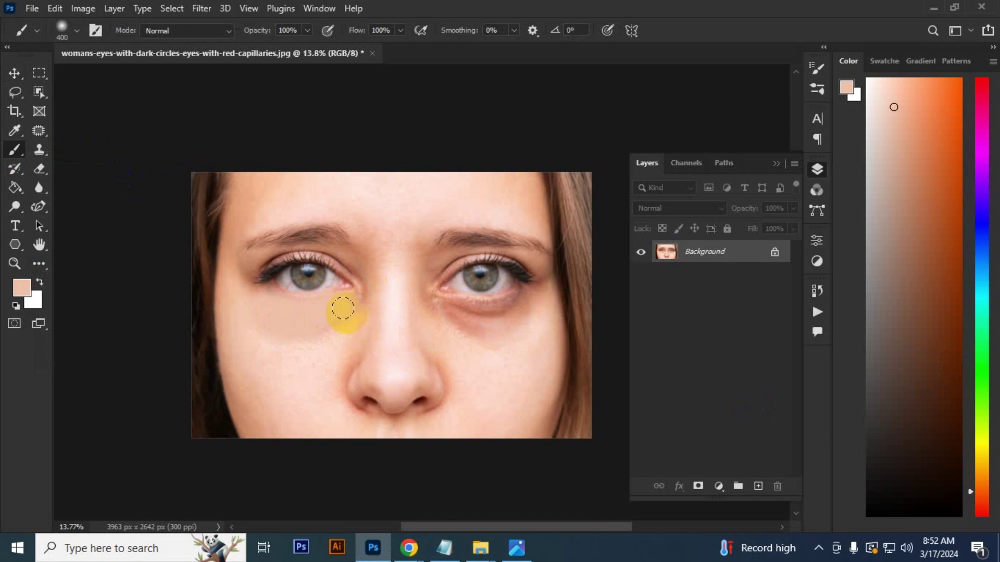
key(ctrl+z)
click(15, 72)
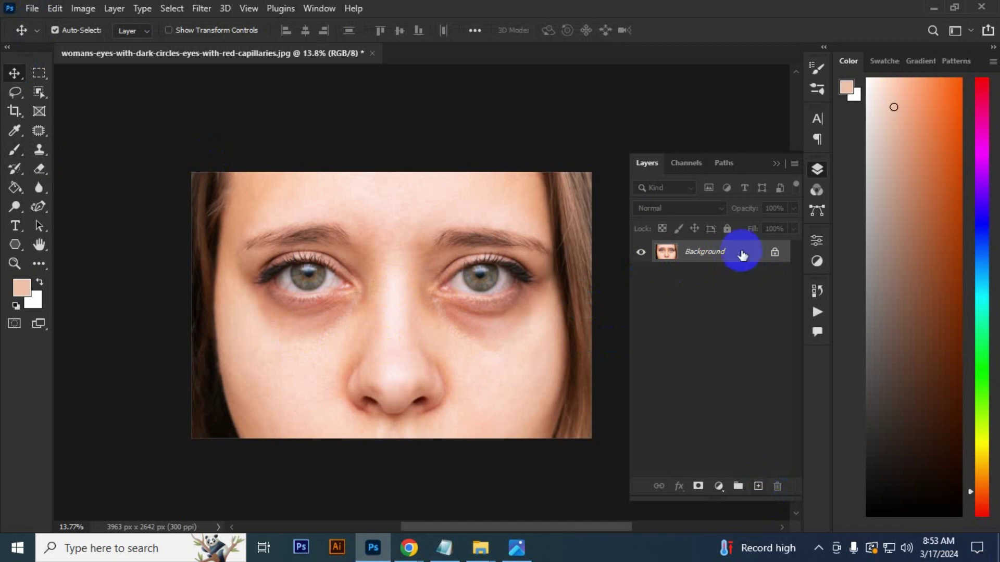
Duplicate the background layer and desaturate the copy to grayscale
key(ctrl+j)
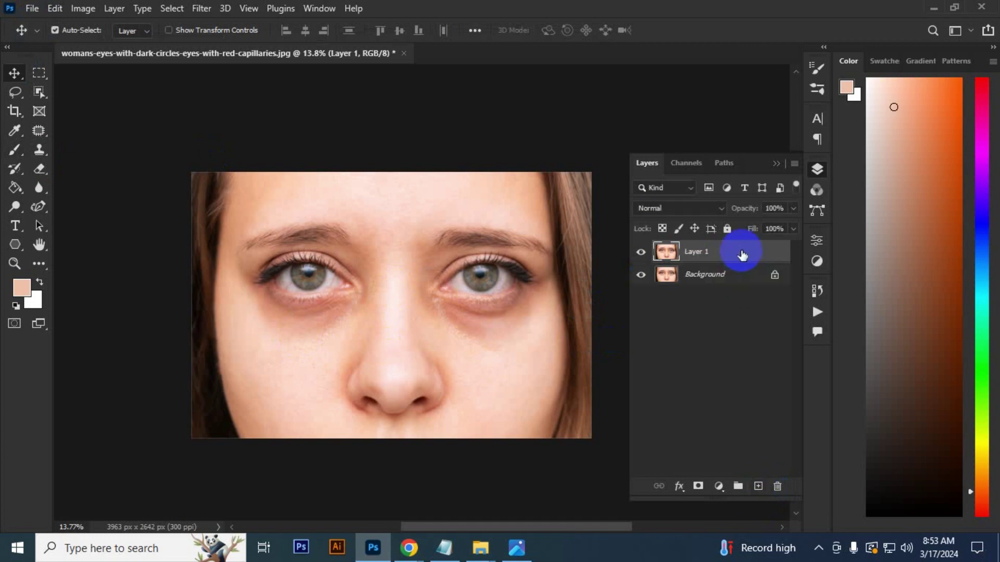
click(83, 8)
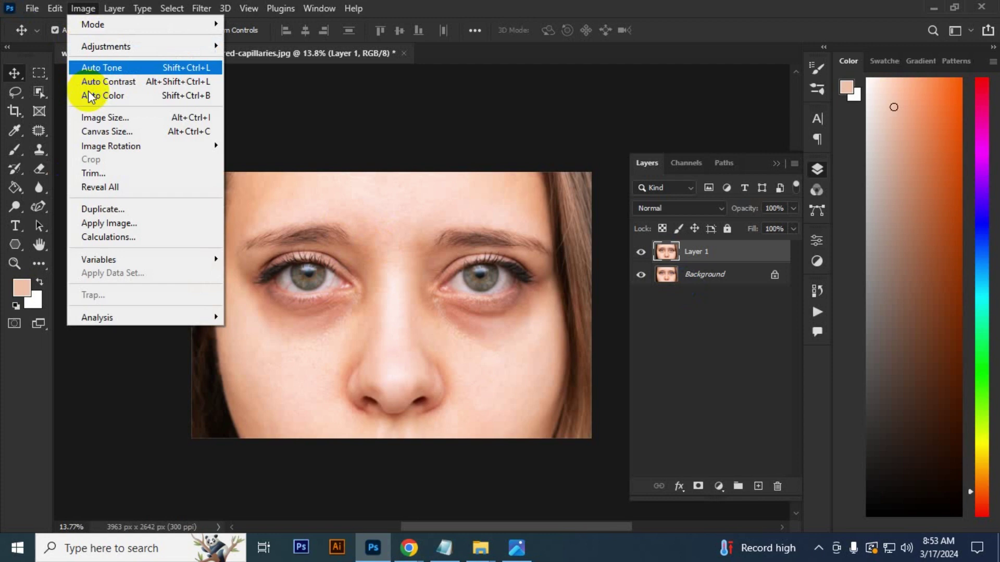
mouse_move(106, 46)
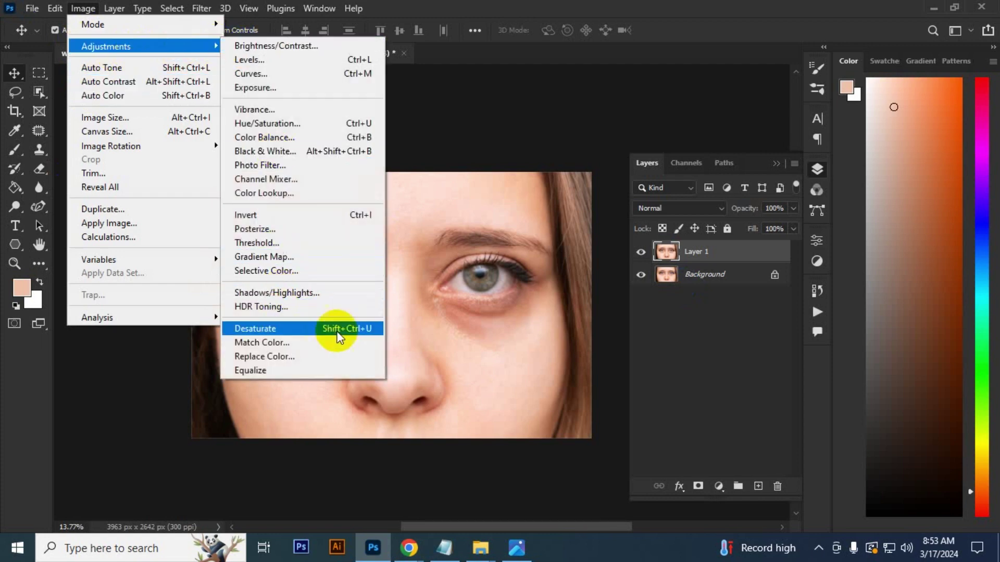
click(318, 330)
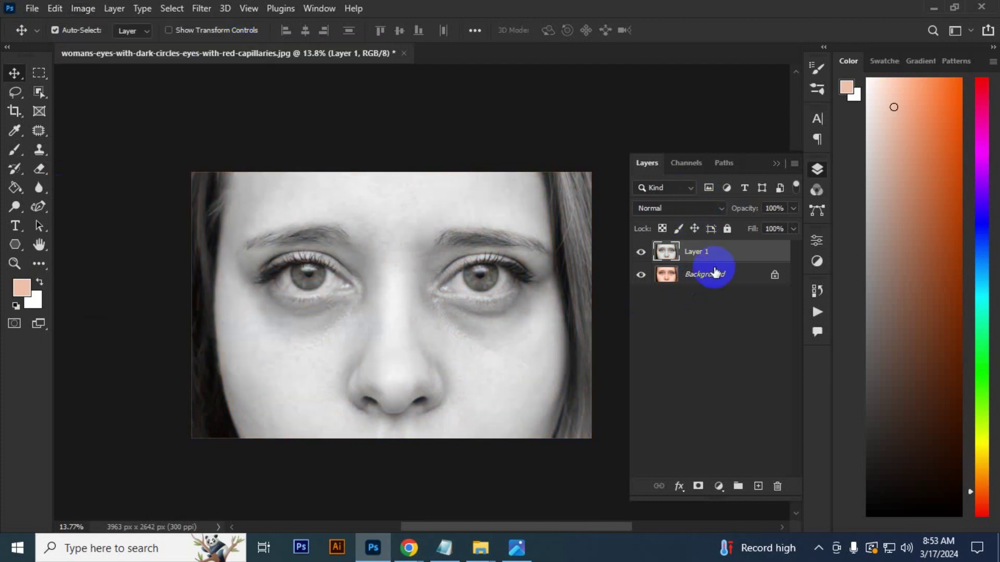
Apply a High Pass filter with radius 23.5 and set the layer to Overlay blending
click(202, 8)
mouse_move(214, 321)
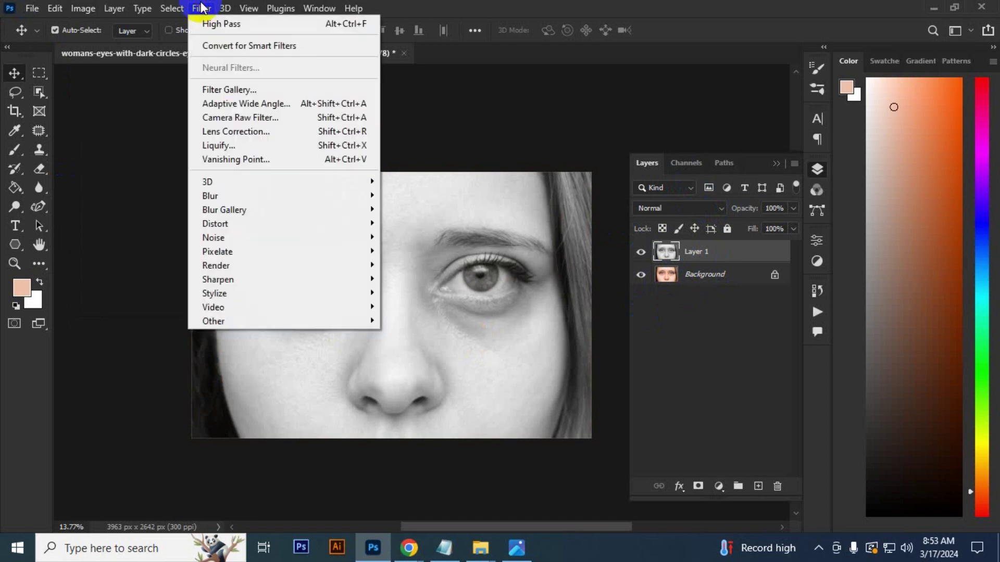
click(407, 335)
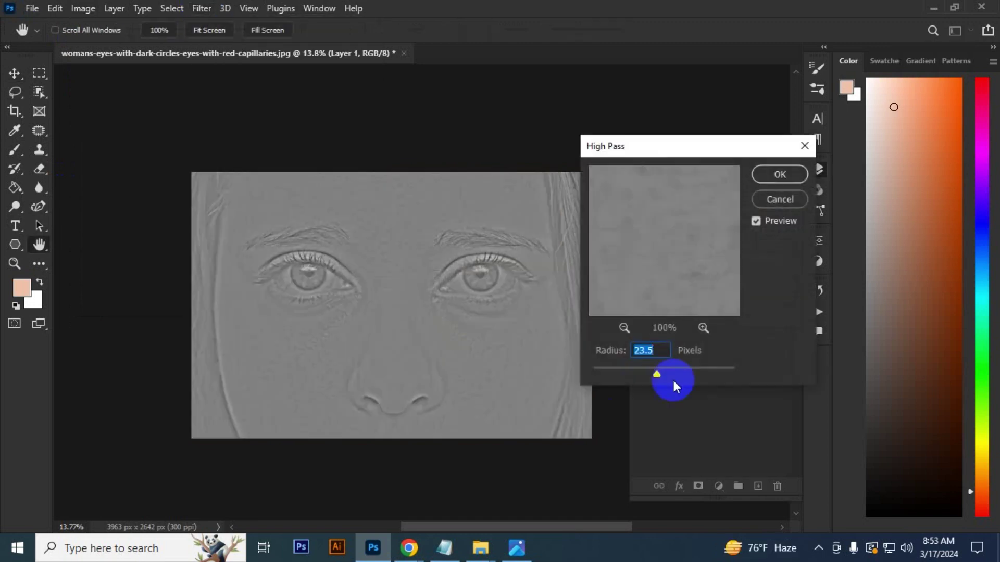
click(781, 174)
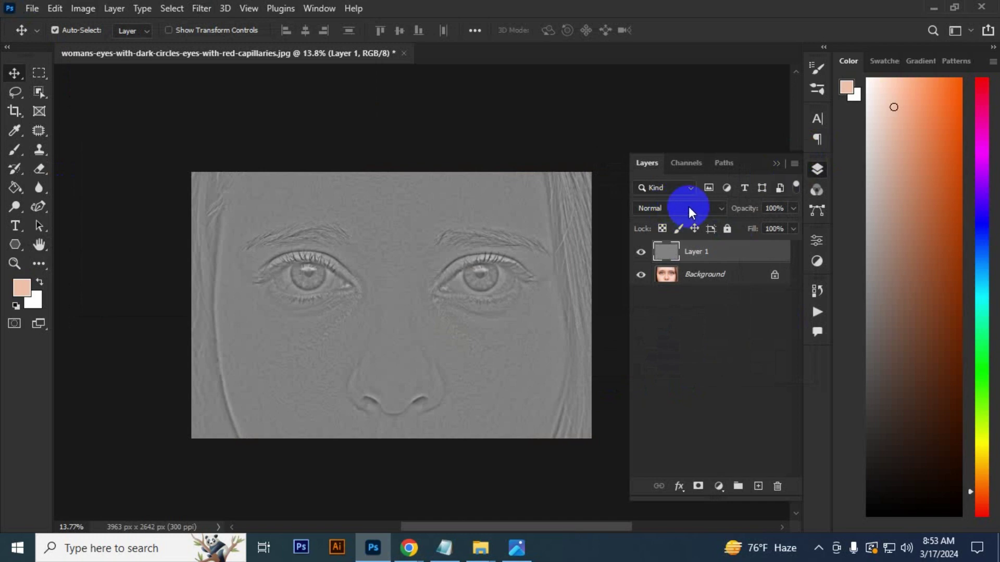
click(689, 210)
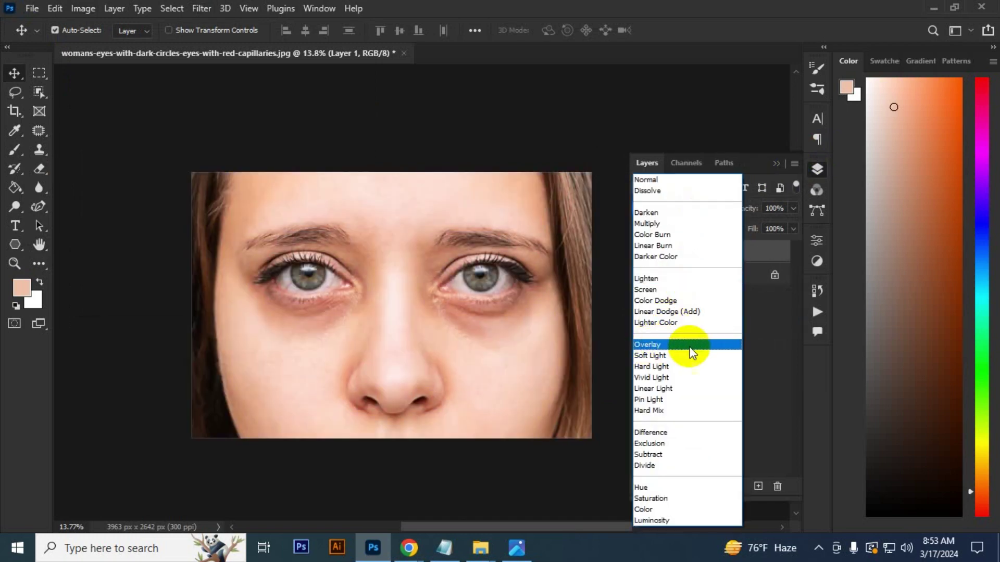
click(691, 352)
Add an empty layer above Background and clip the high-pass Layer 1 to it
click(724, 274)
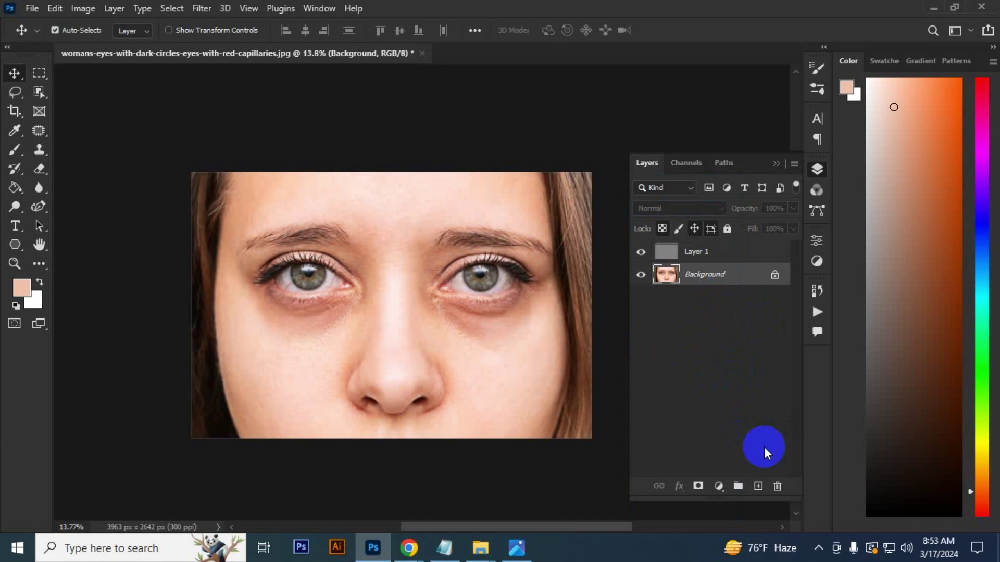
click(757, 487)
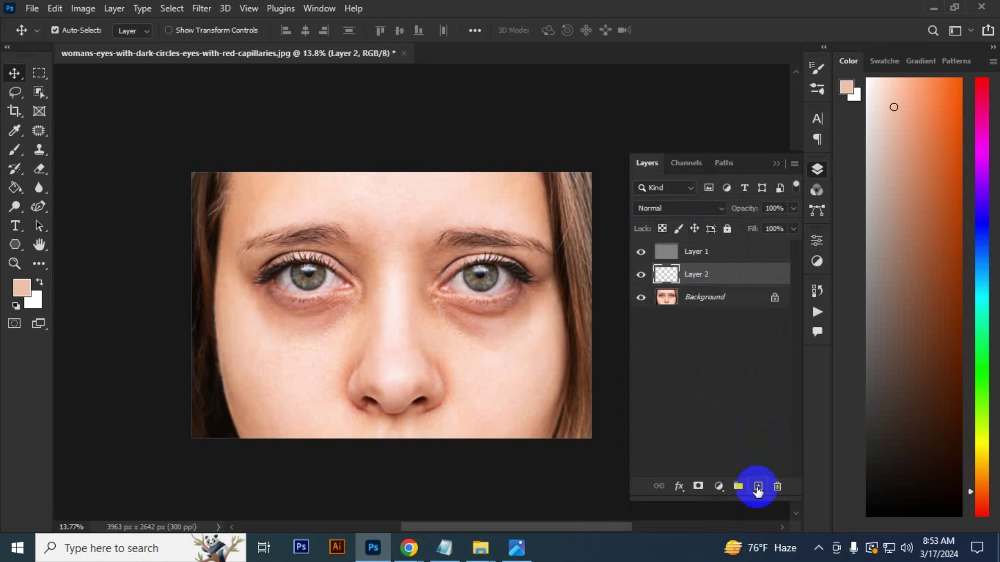
click(707, 253)
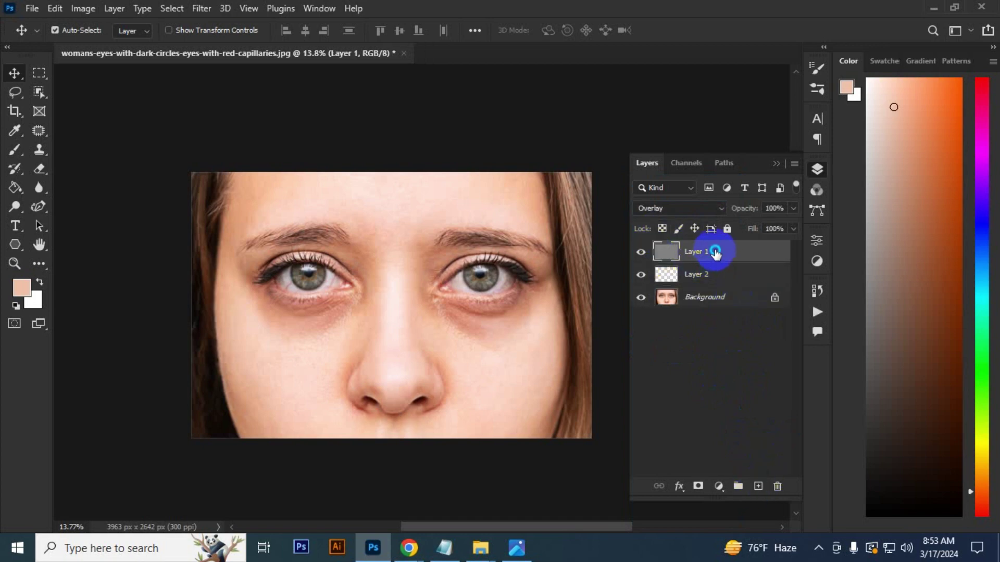
right_click(714, 252)
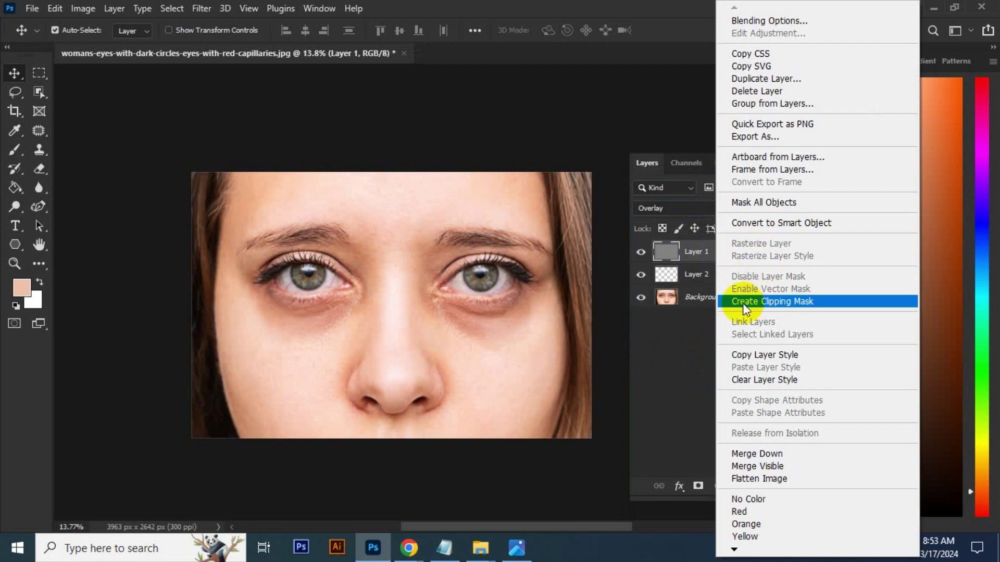
click(819, 302)
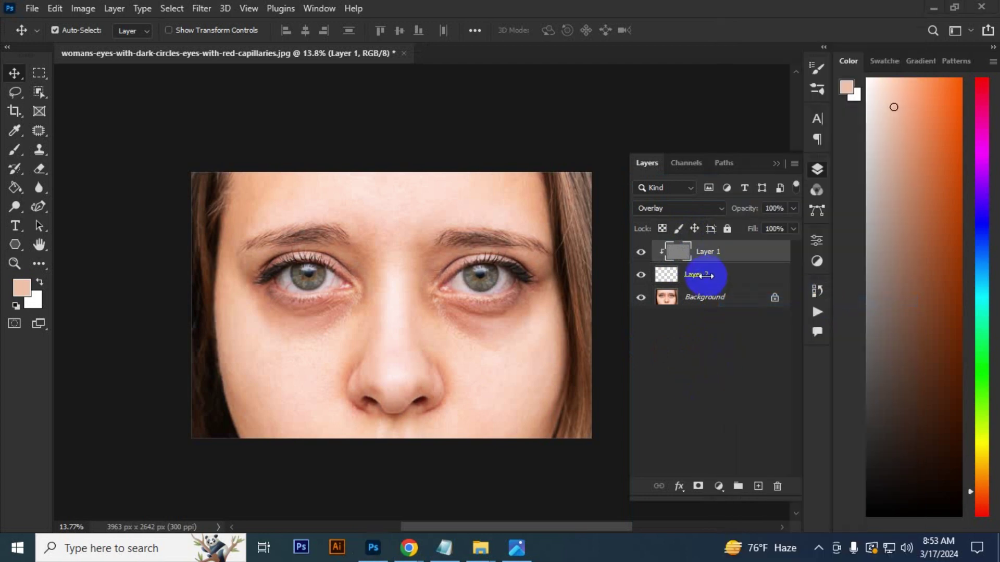
Select Layer 2 and choose the basic painting brush
click(714, 274)
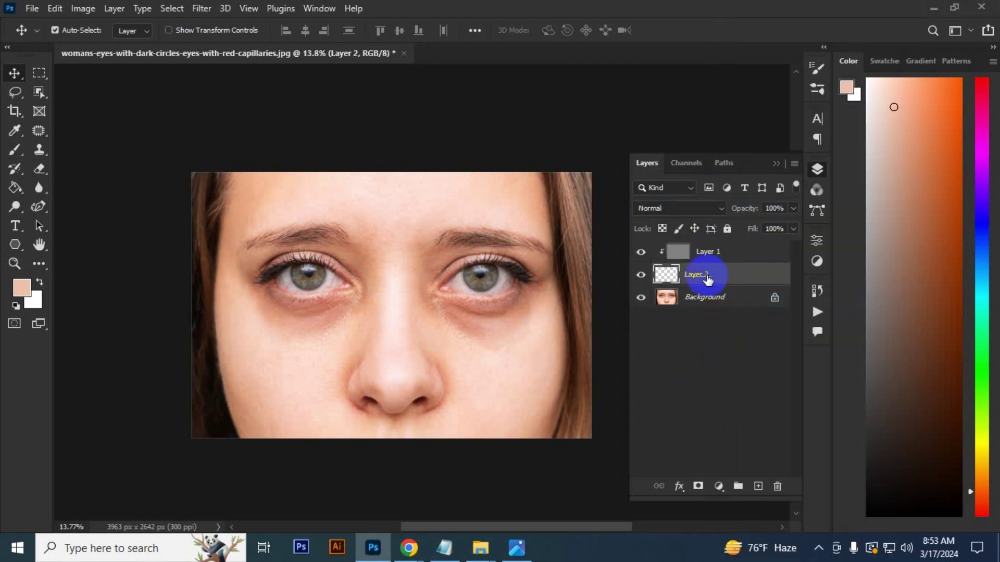
click(13, 156)
click(58, 151)
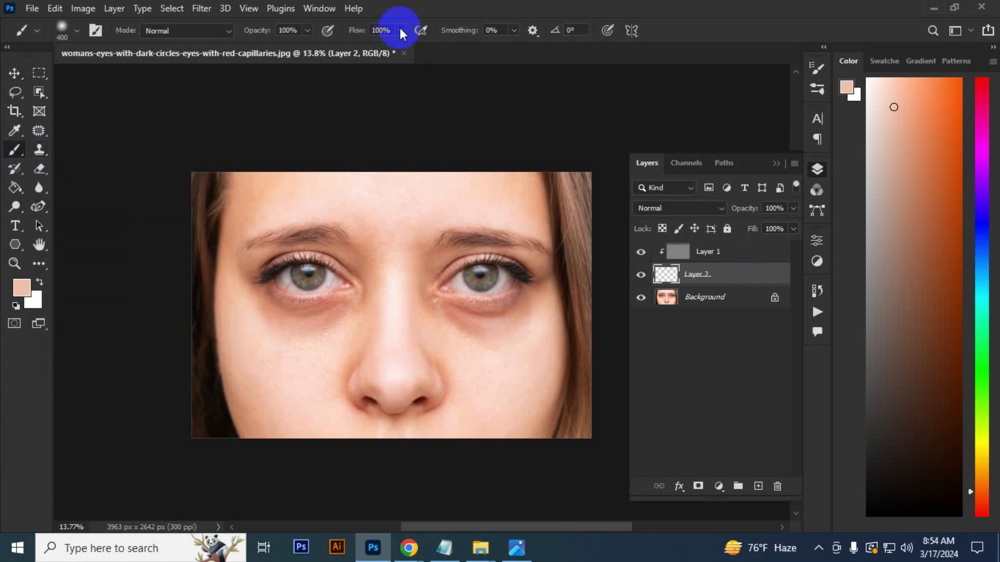
At 5% flow, paint sampled skin tone over both under-eye circles, then toggle Layer 2 to compare
drag(399, 49, 334, 48)
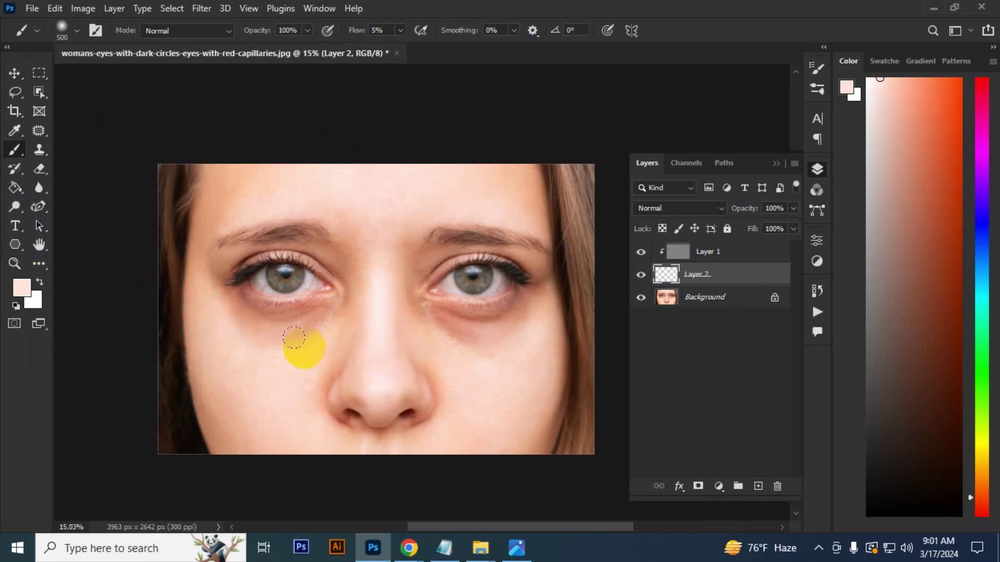
alt+click(328, 331)
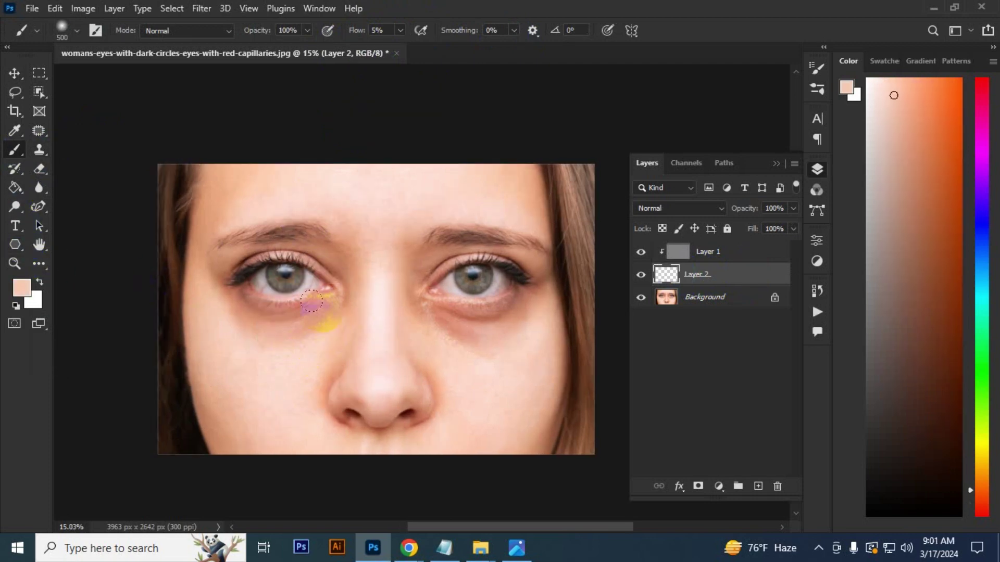
mouse_move(259, 328)
mouse_down()
mouse_move(304, 326)
mouse_move(253, 331)
mouse_up()
alt+click(515, 365)
mouse_move(439, 328)
mouse_down()
mouse_move(424, 314)
mouse_move(511, 307)
mouse_up()
scroll(417, 334, down, 1)
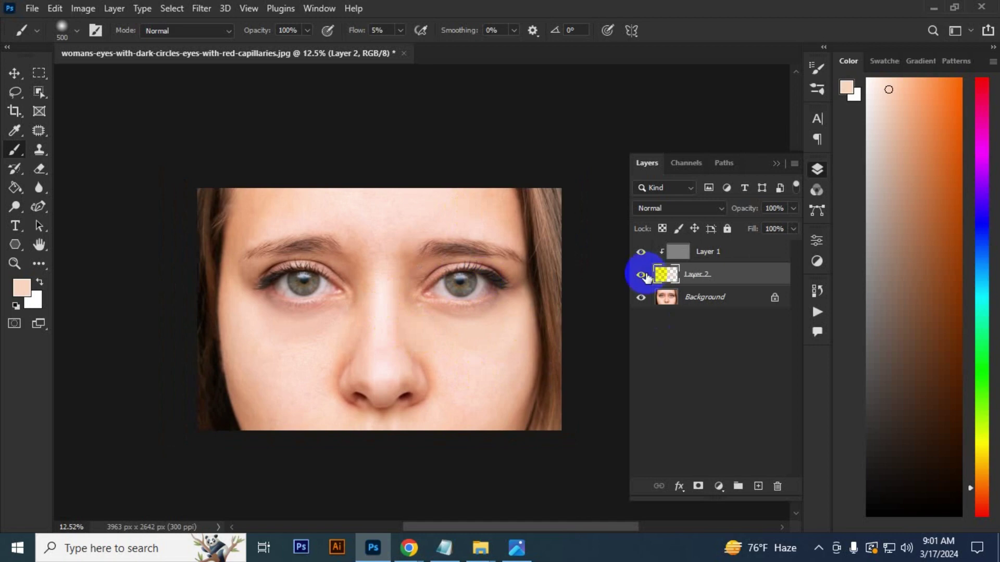
click(641, 274)
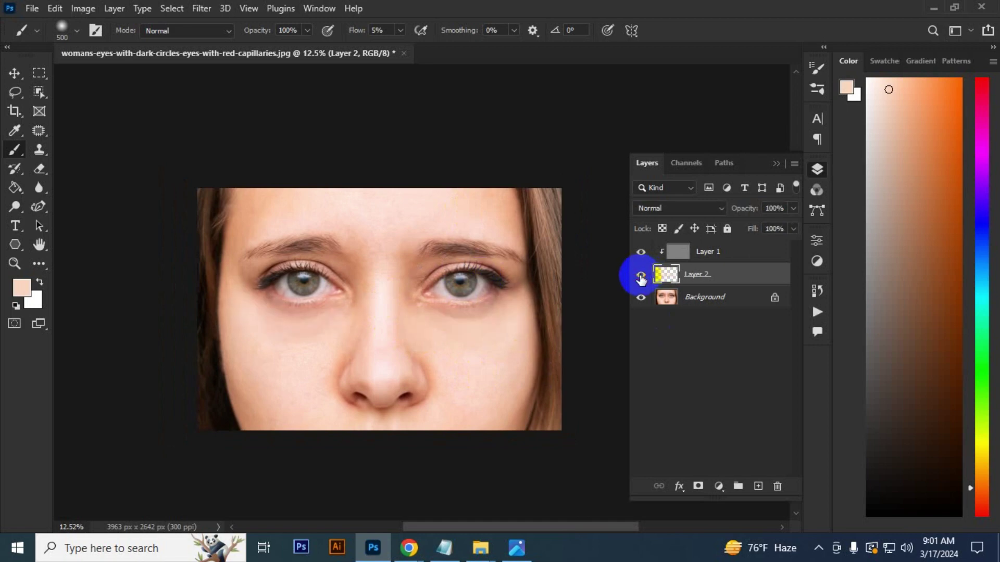
click(640, 275)
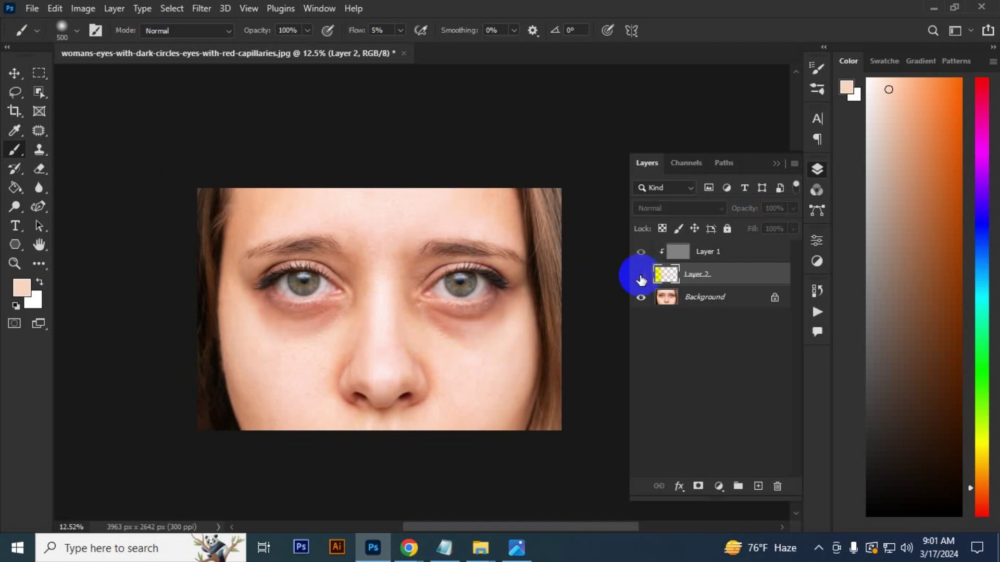
Make the skin-tone paint layer visible again
click(640, 274)
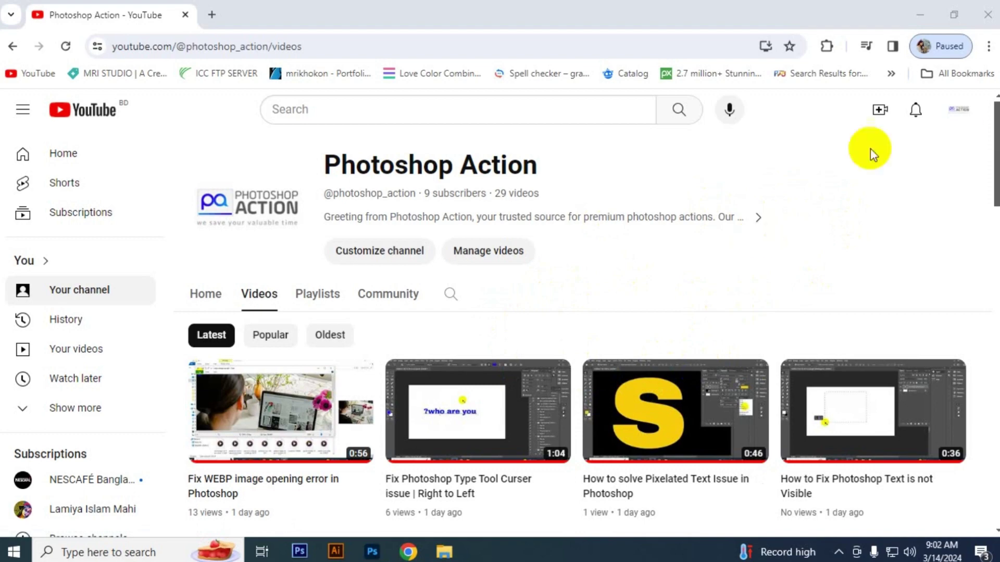
drag(988, 156, 992, 463)
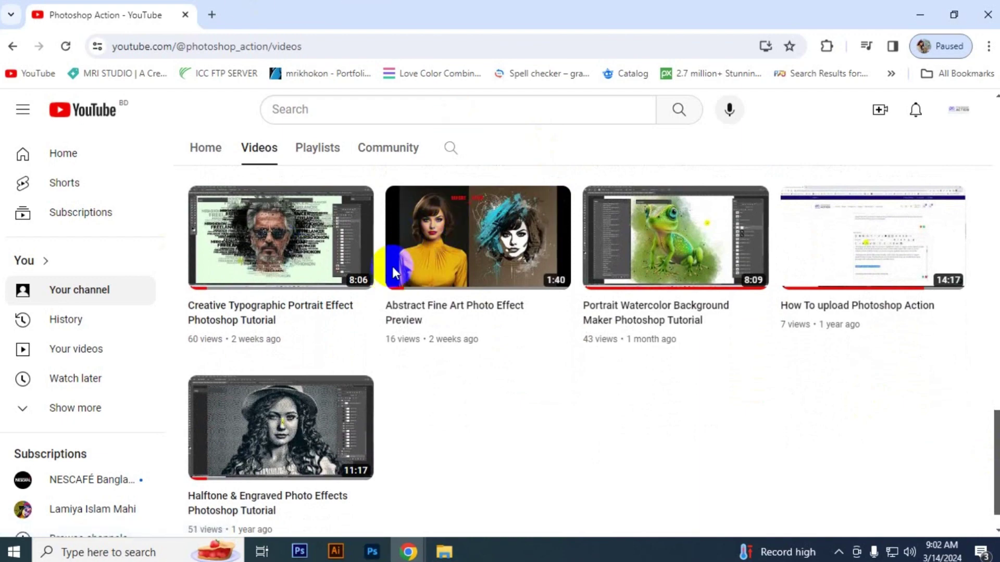